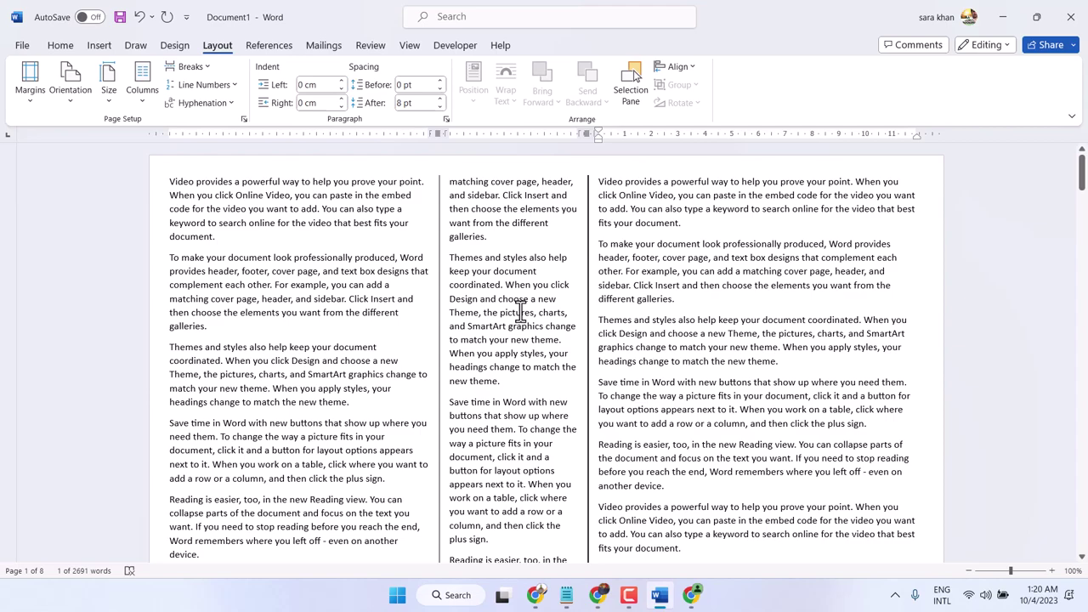
Place the insertion point at the start of the document text.
{"action": "scroll", "coordinate": [395, 238], "scroll_direction": "down", "scroll_amount": 5}
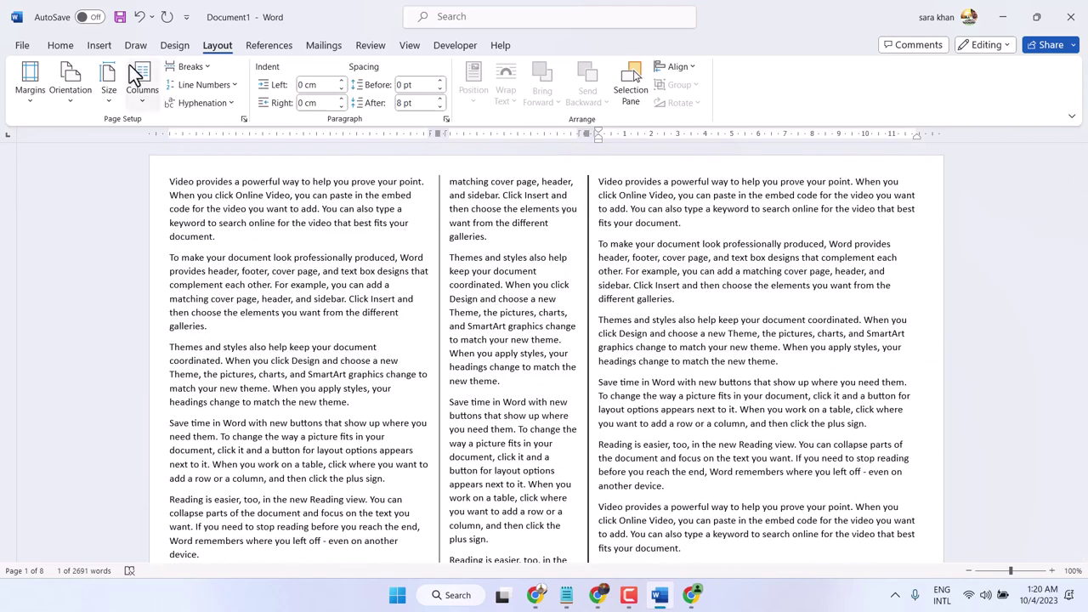
{"action": "left_click", "coordinate": [139, 76]}
{"action": "left_click", "coordinate": [145, 133]}
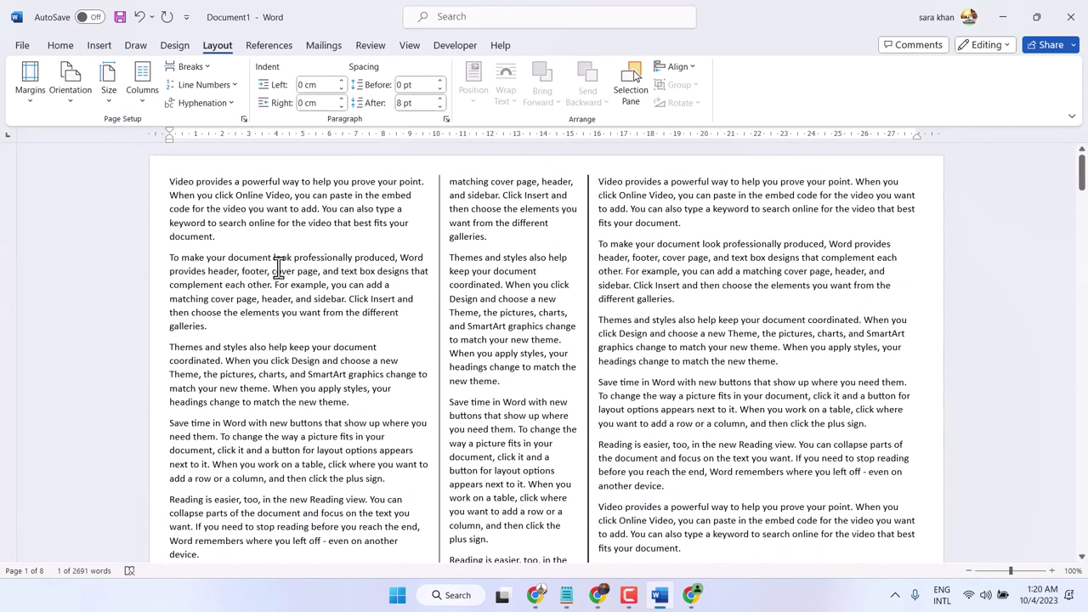
{"action": "left_click", "coordinate": [168, 180]}
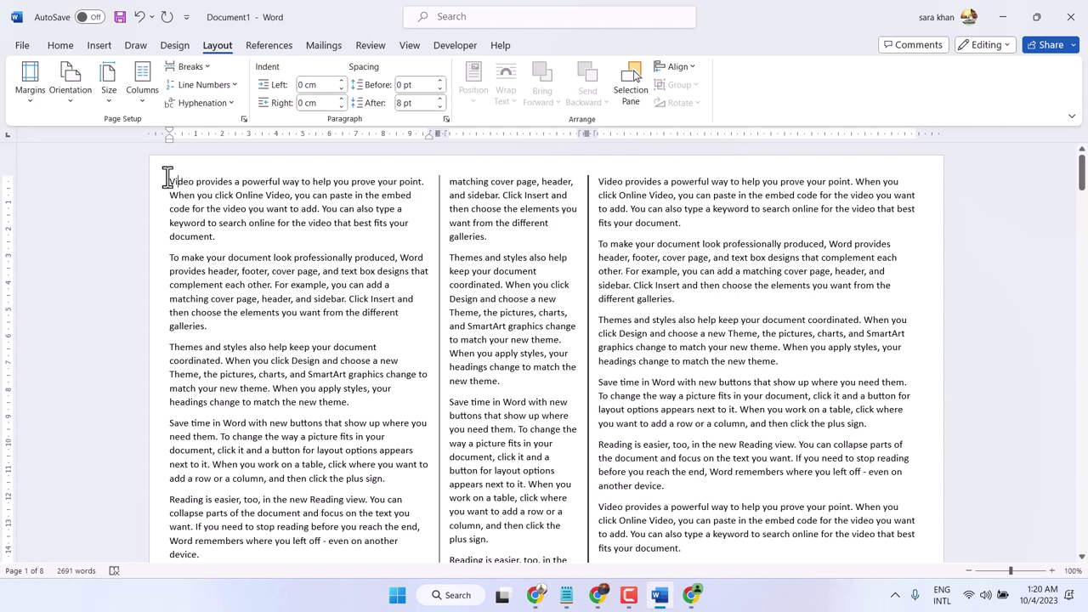
Set the text to One column, then to Two columns.
{"action": "left_click", "coordinate": [145, 90]}
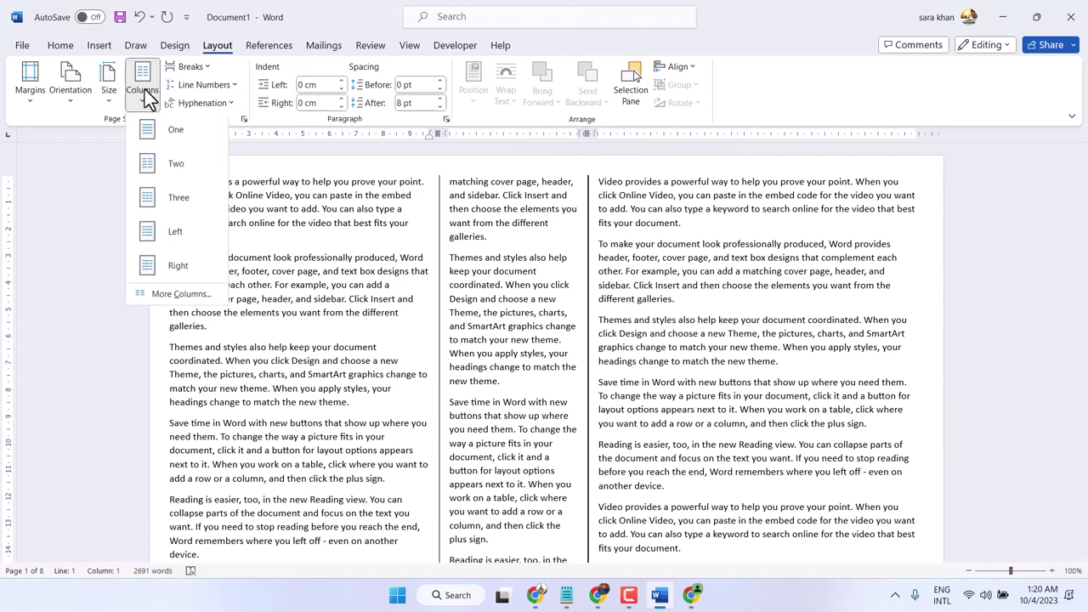
{"action": "left_click", "coordinate": [168, 127]}
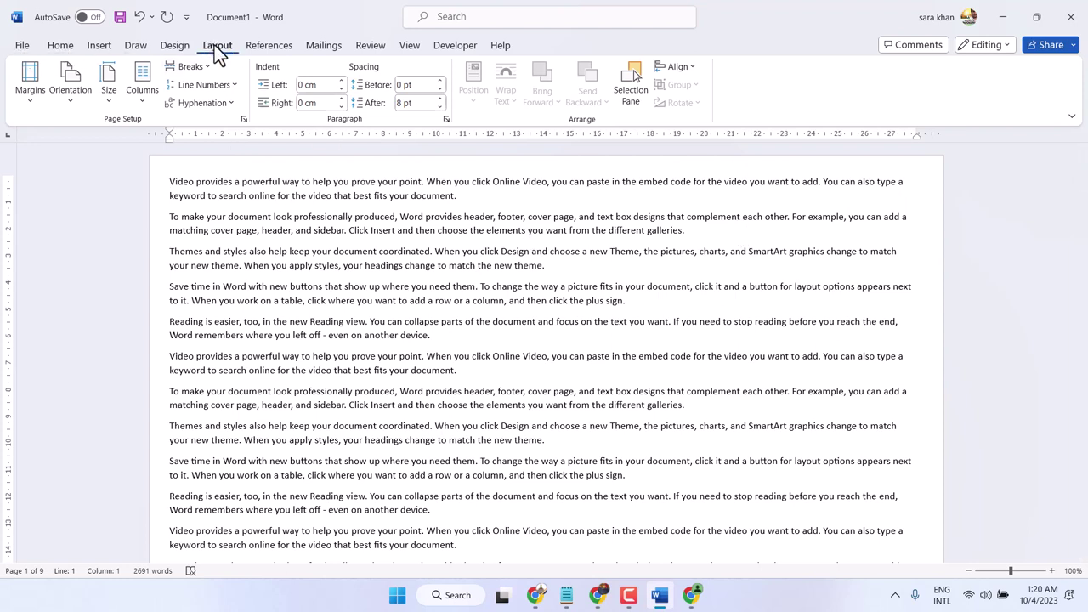
{"action": "left_click", "coordinate": [144, 104]}
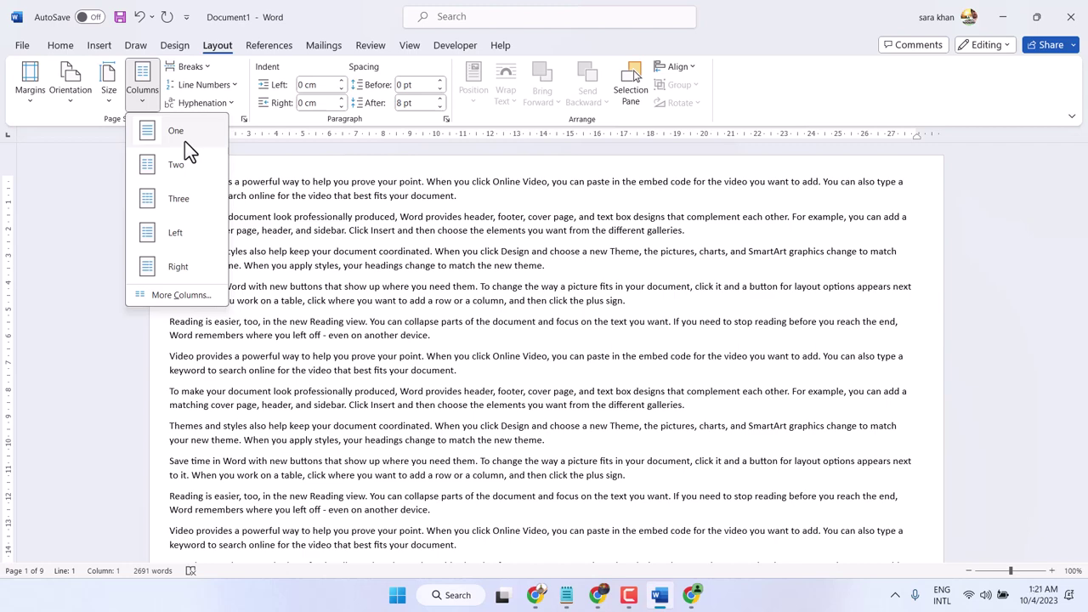
{"action": "left_click", "coordinate": [178, 168]}
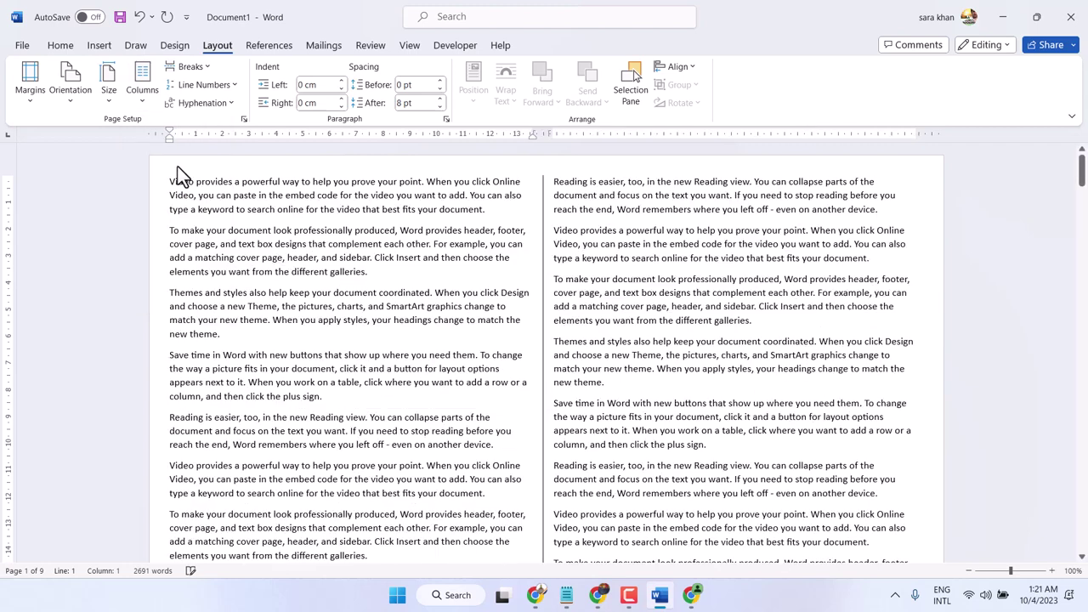
Try the Three, Left and Right column presets, ending on Right.
{"action": "left_click", "coordinate": [142, 102]}
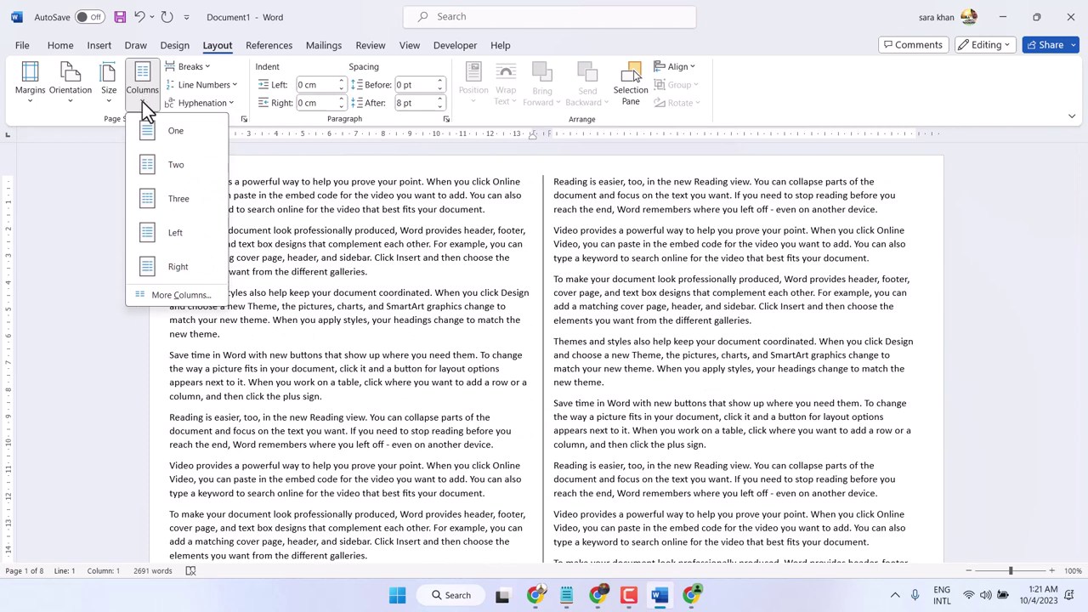
{"action": "left_click", "coordinate": [172, 201]}
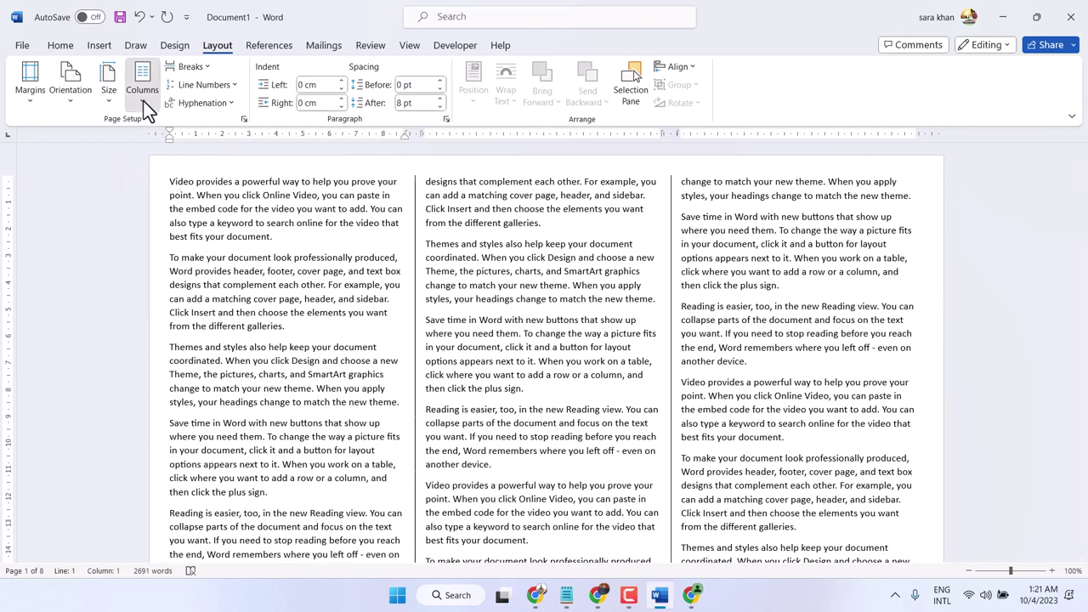
{"action": "left_click", "coordinate": [144, 102]}
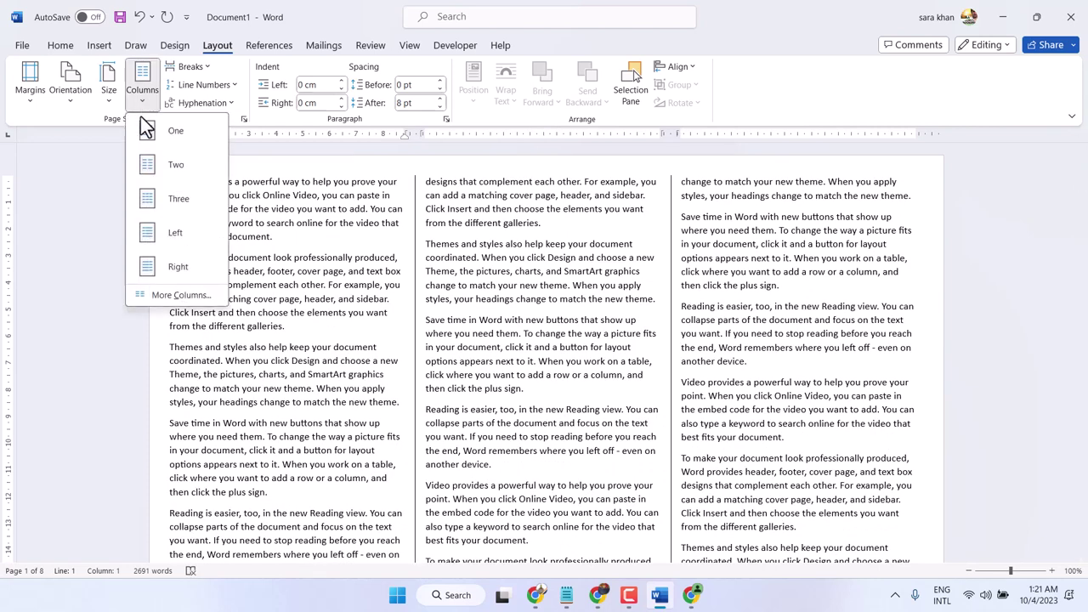
{"action": "left_click", "coordinate": [150, 235]}
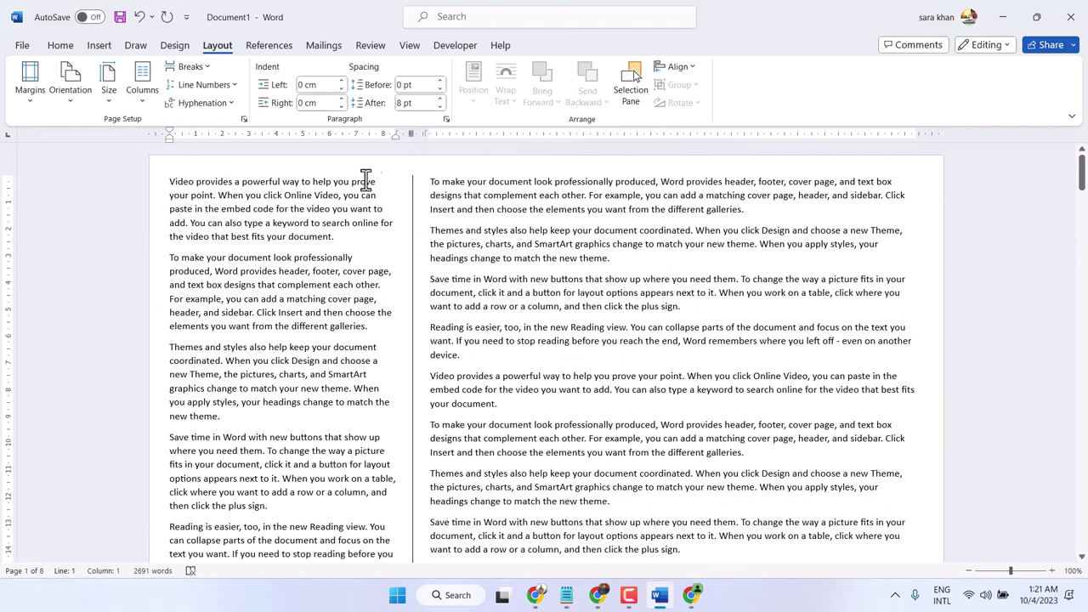
{"action": "left_click", "coordinate": [139, 99]}
{"action": "left_click", "coordinate": [156, 265]}
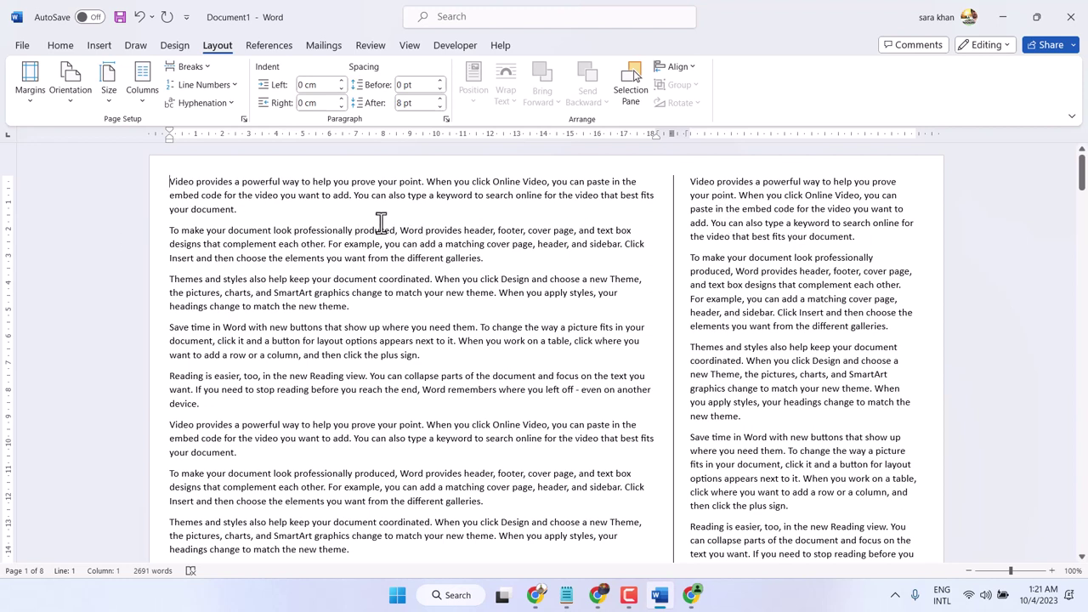
{"action": "left_click", "coordinate": [142, 100]}
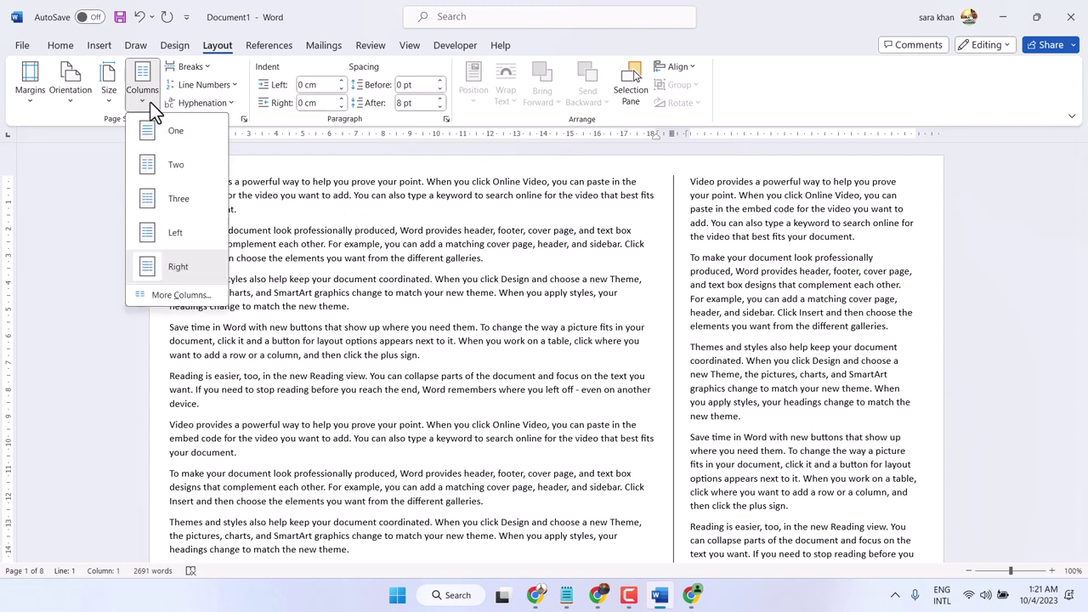
In More Columns, set the number of columns to 4 and apply it.
{"action": "left_click", "coordinate": [194, 297]}
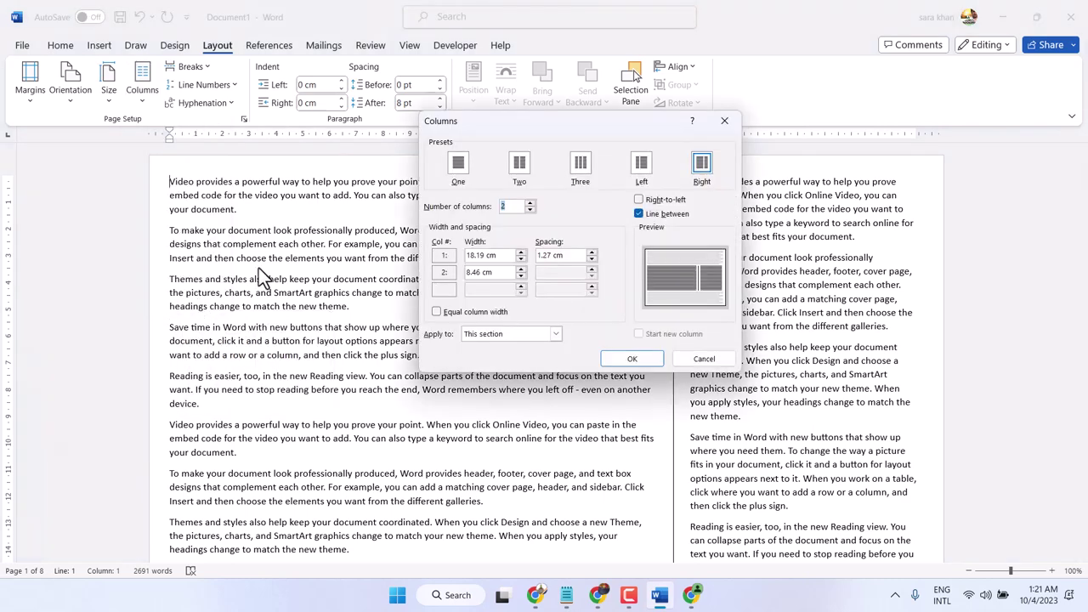
{"action": "left_click_drag", "start_coordinate": [537, 119], "coordinate": [817, 119]}
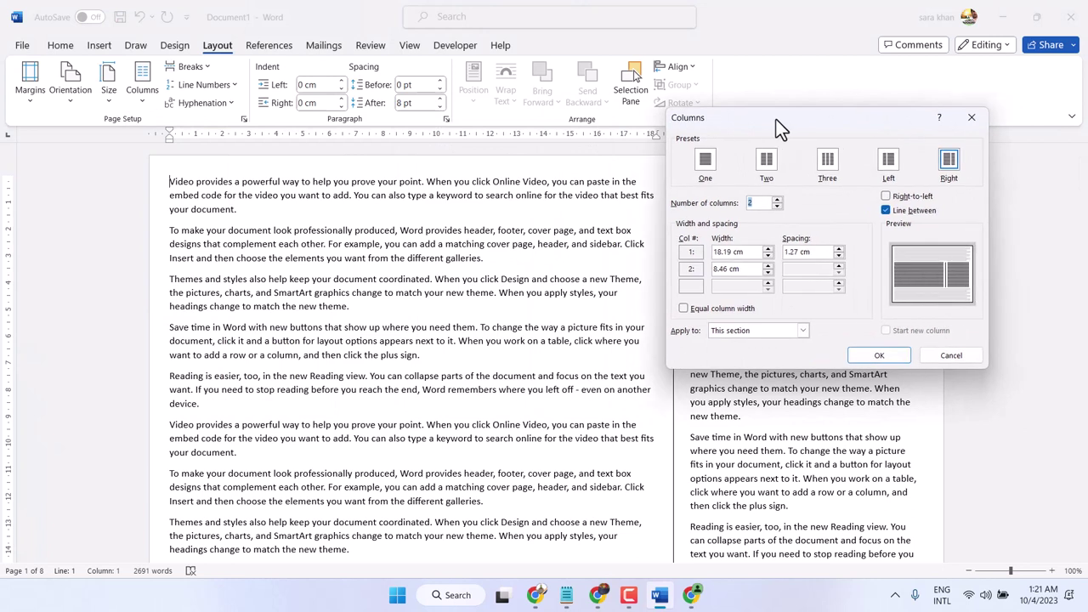
{"action": "left_click", "coordinate": [777, 201]}
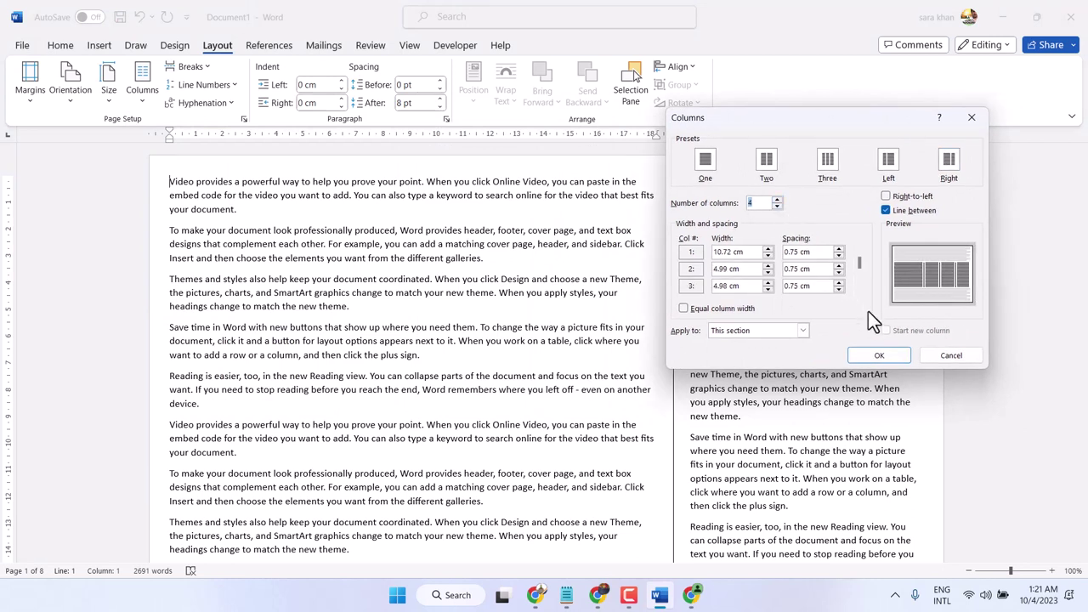
{"action": "left_click", "coordinate": [880, 357]}
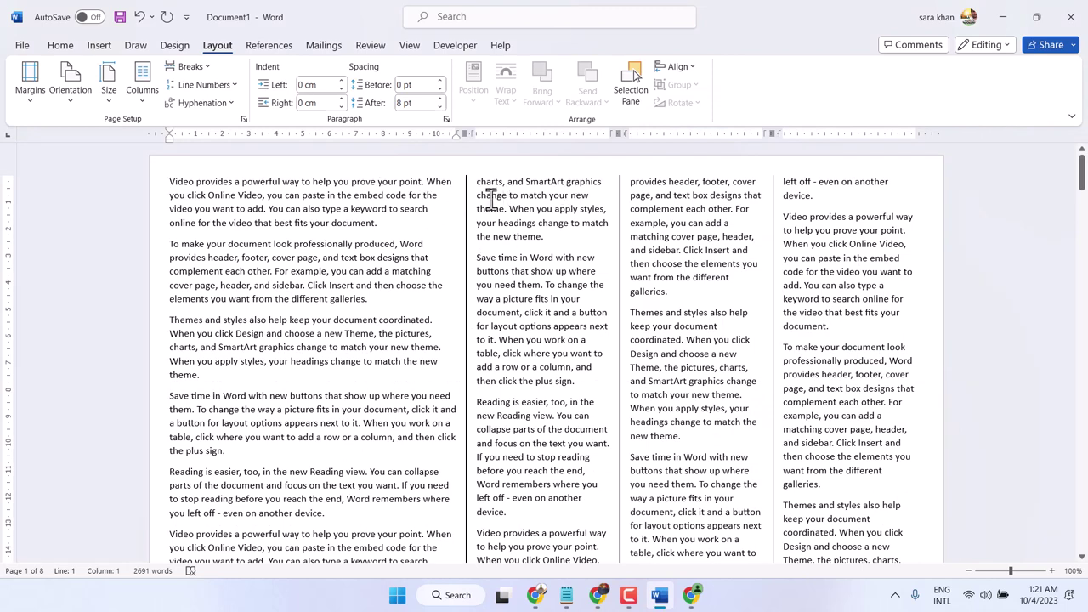
Turn off Line between in the Columns dialog and apply.
{"action": "left_click", "coordinate": [146, 98]}
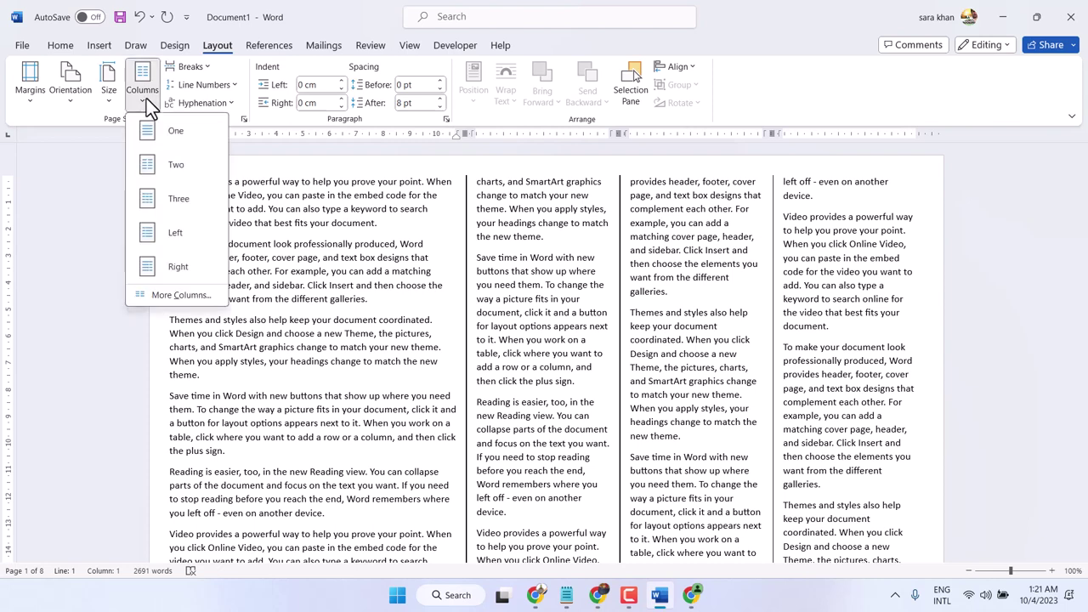
{"action": "left_click", "coordinate": [180, 295]}
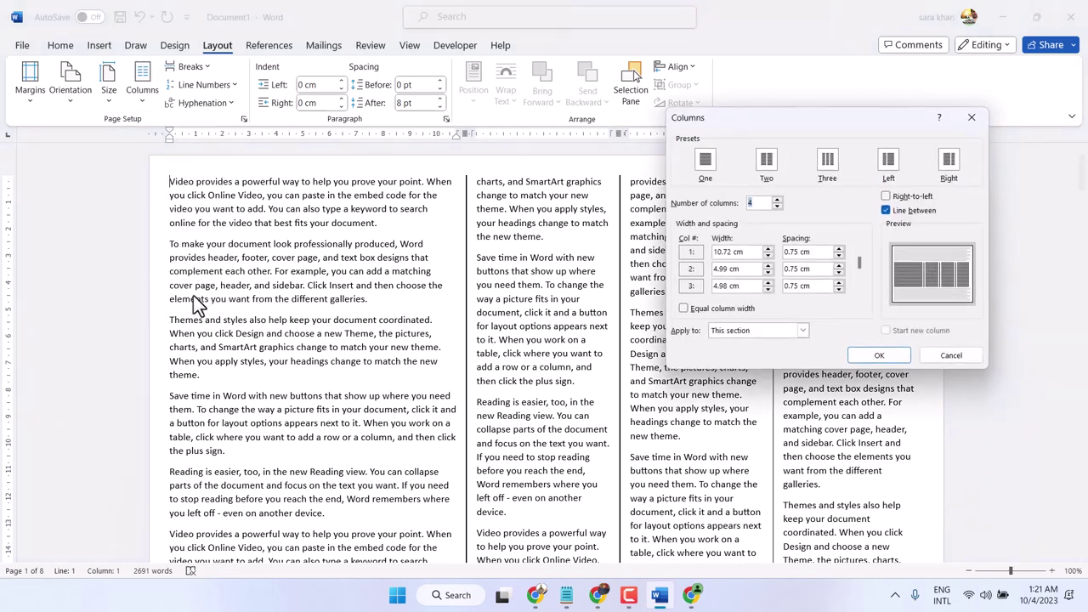
{"action": "left_click", "coordinate": [884, 209]}
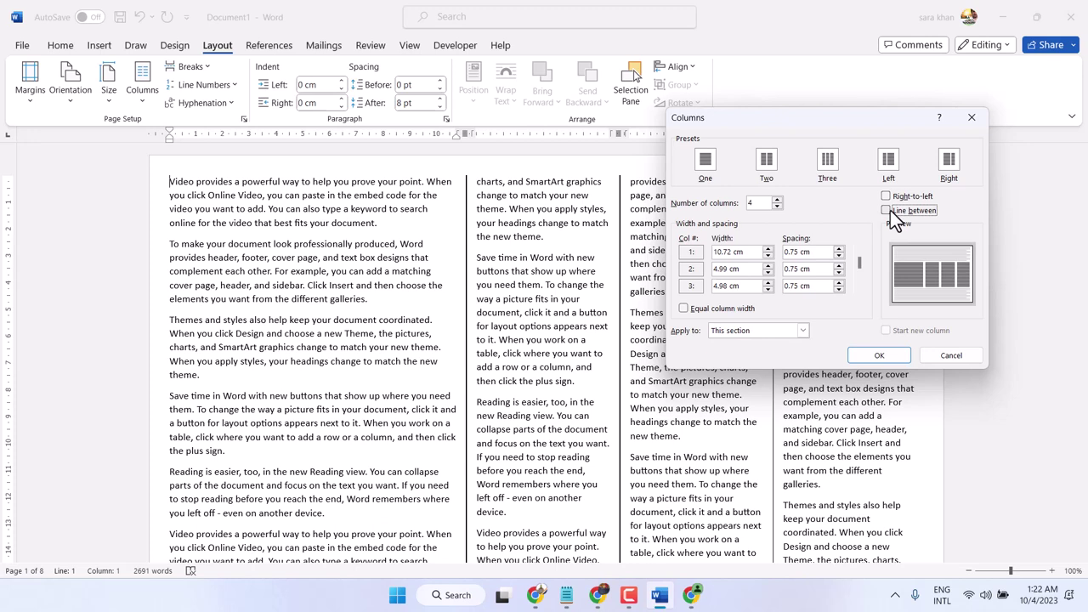
{"action": "left_click", "coordinate": [880, 357]}
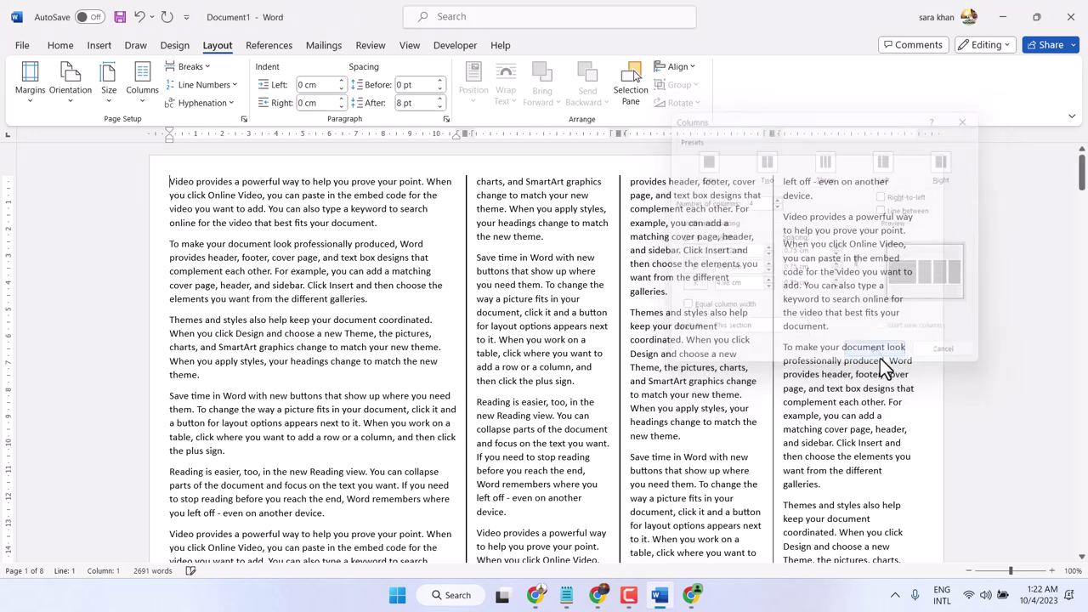
Turn Line between back on for the four columns and apply.
{"action": "left_click", "coordinate": [143, 102]}
{"action": "left_click", "coordinate": [178, 292]}
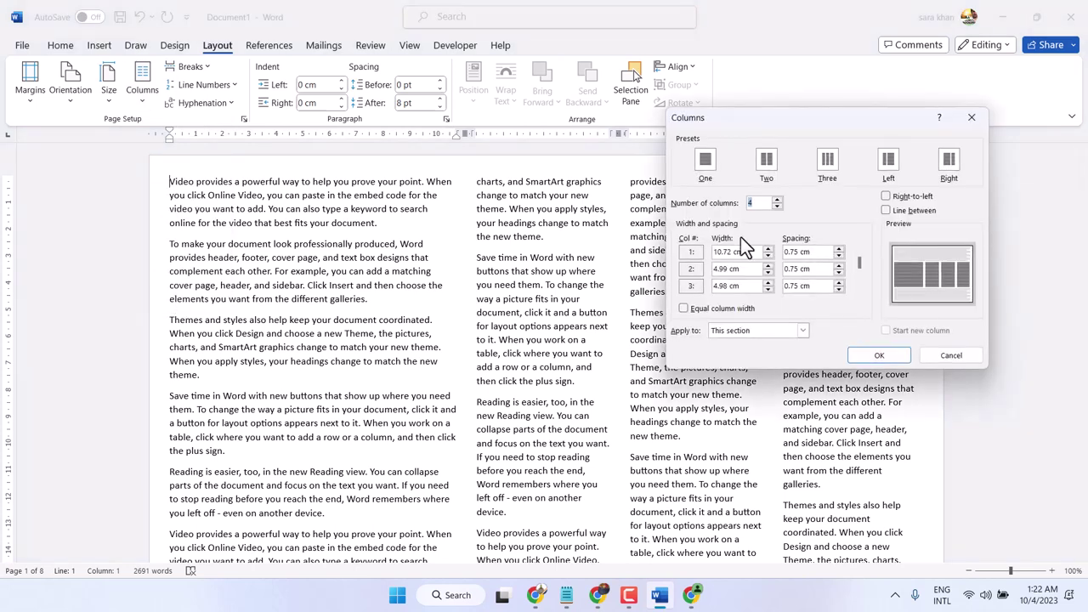
{"action": "left_click", "coordinate": [886, 210]}
{"action": "left_click", "coordinate": [875, 355]}
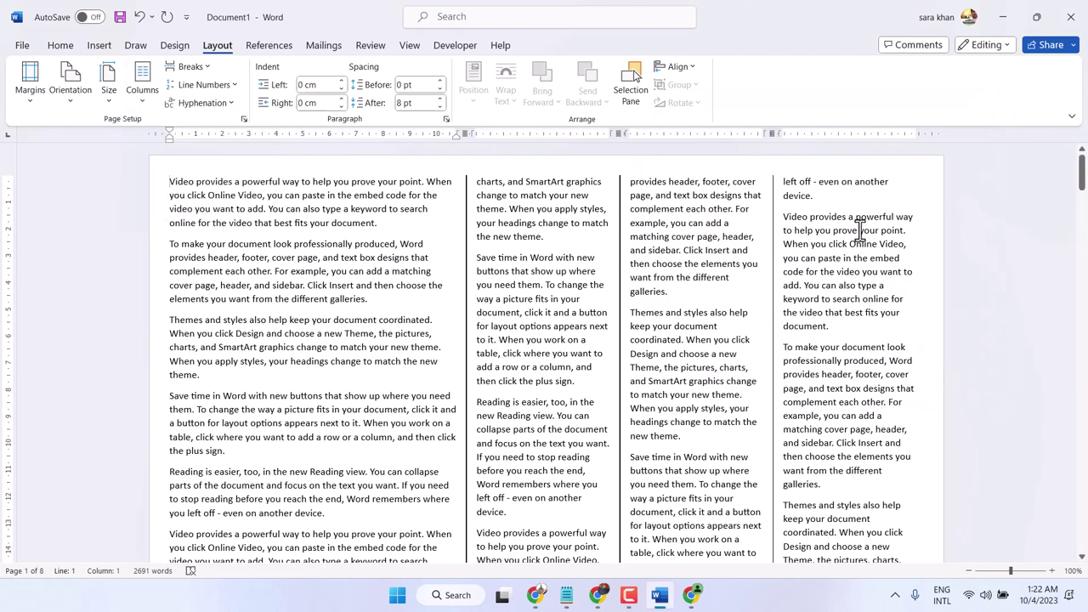
Enable Equal column width for the four lined columns.
{"action": "left_click", "coordinate": [146, 100]}
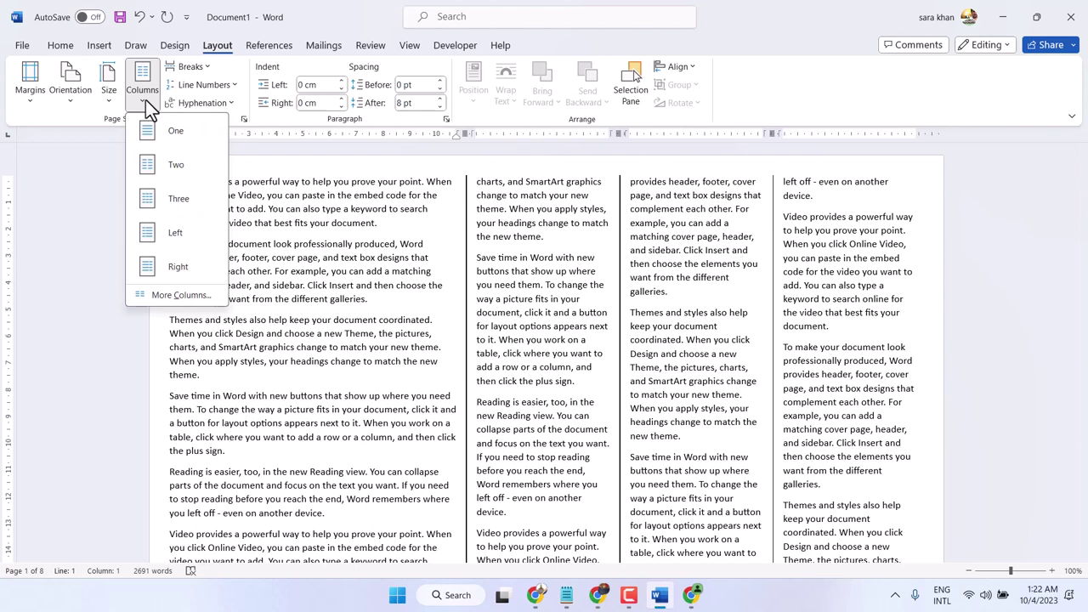
{"action": "left_click", "coordinate": [182, 295]}
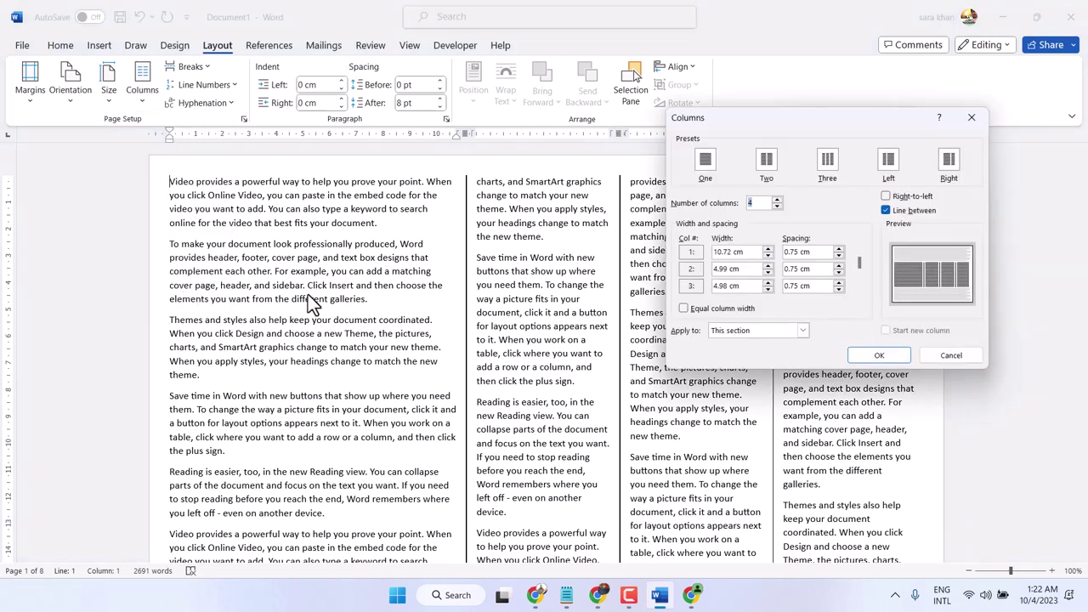
{"action": "left_click", "coordinate": [685, 308]}
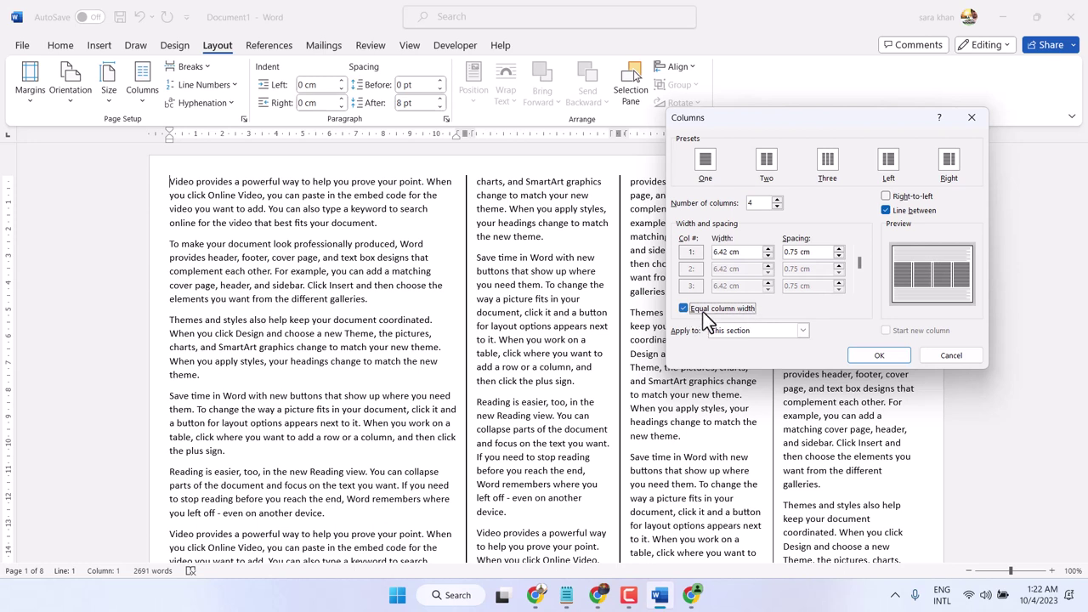
{"action": "left_click", "coordinate": [880, 356]}
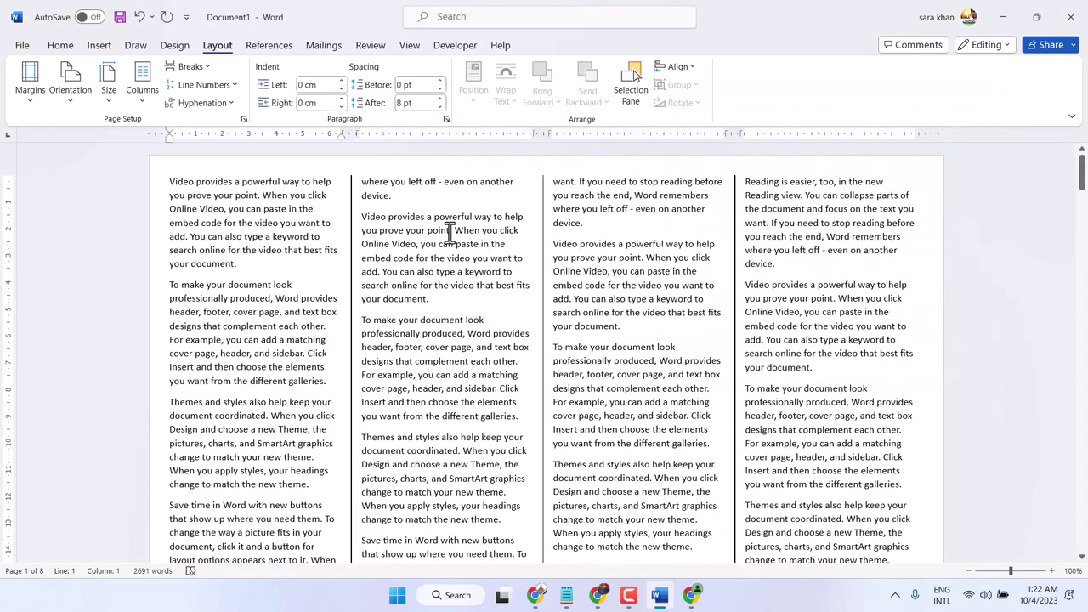
Set the spacing between the four equal columns to 2.1 cm.
{"action": "left_click", "coordinate": [146, 104]}
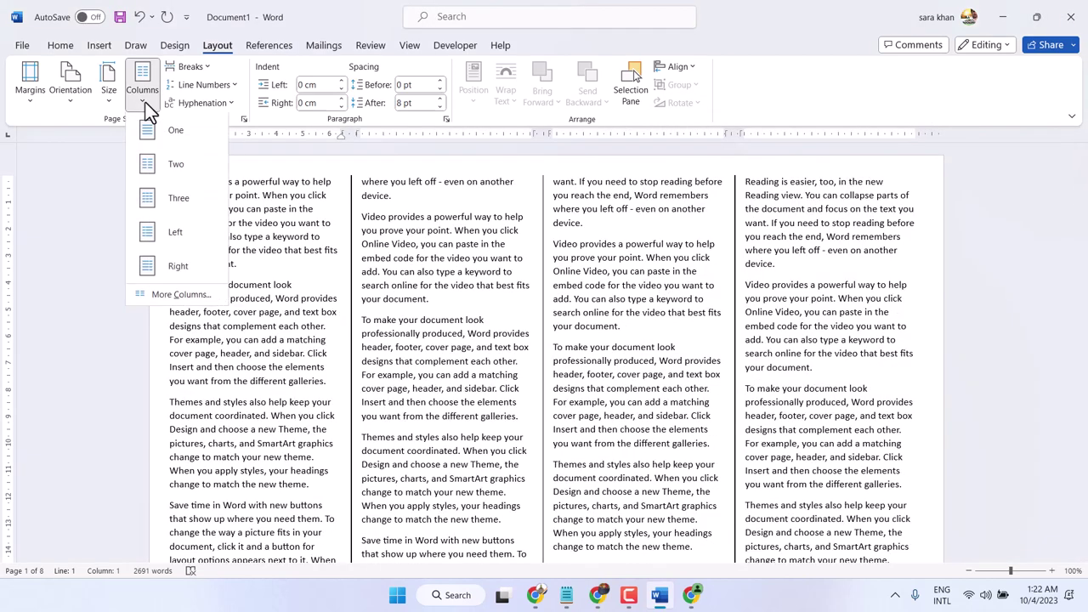
{"action": "left_click", "coordinate": [176, 294]}
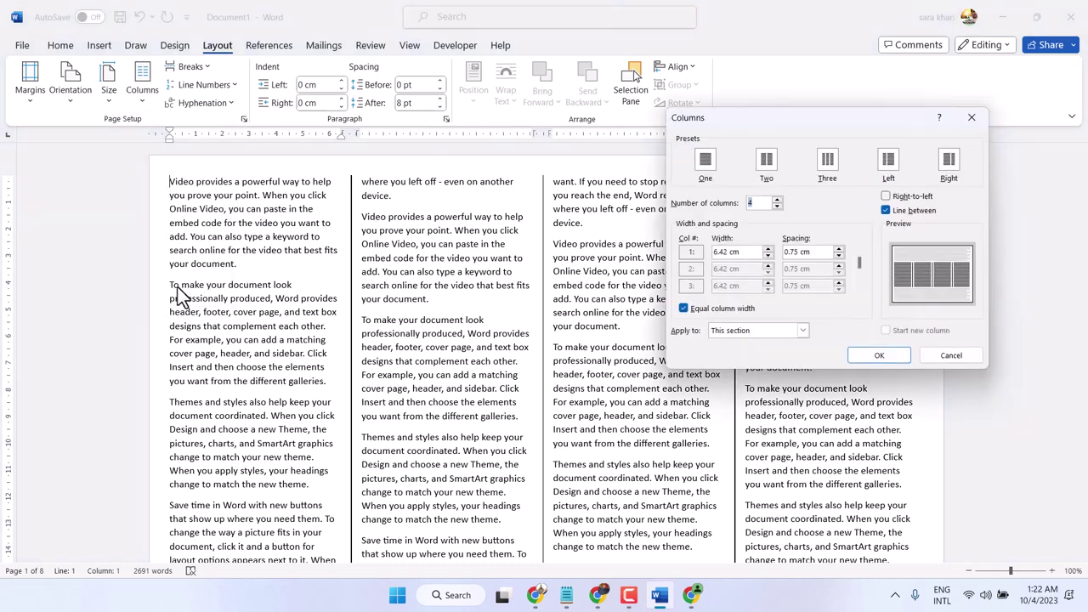
{"action": "left_click", "coordinate": [840, 249]}
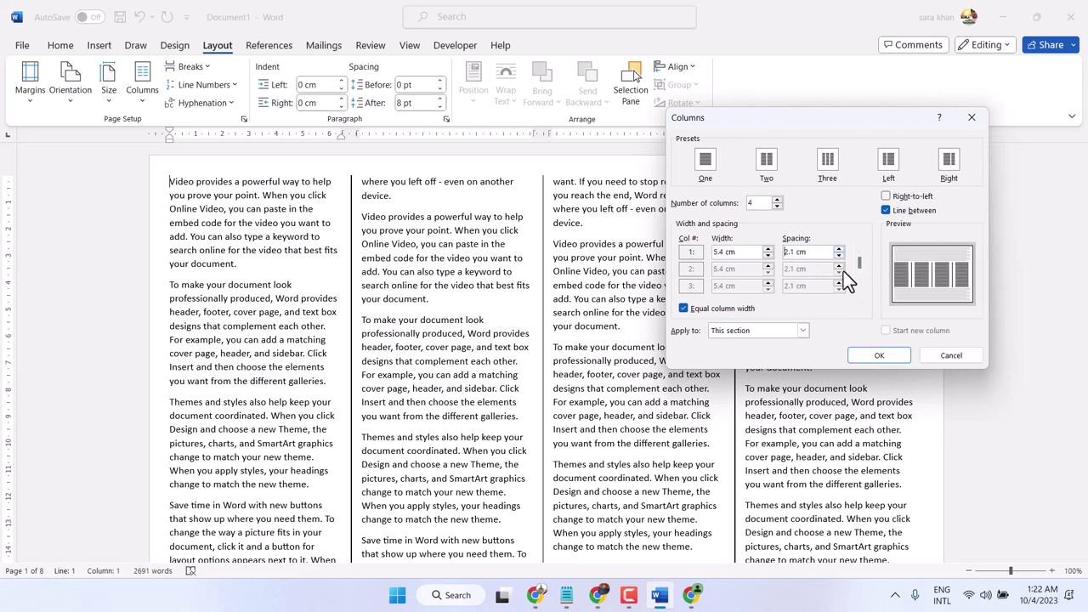
{"action": "left_click", "coordinate": [879, 355]}
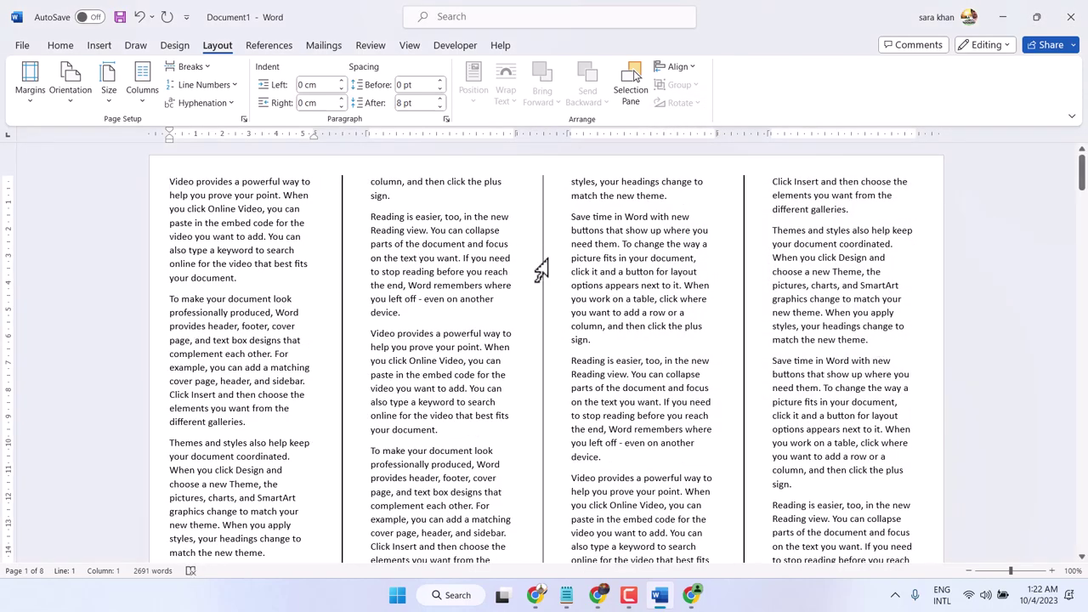
{"action": "scroll", "coordinate": [540, 270], "scroll_direction": "down", "scroll_amount": 5}
{"action": "scroll", "coordinate": [544, 268], "scroll_direction": "down", "scroll_amount": 20}
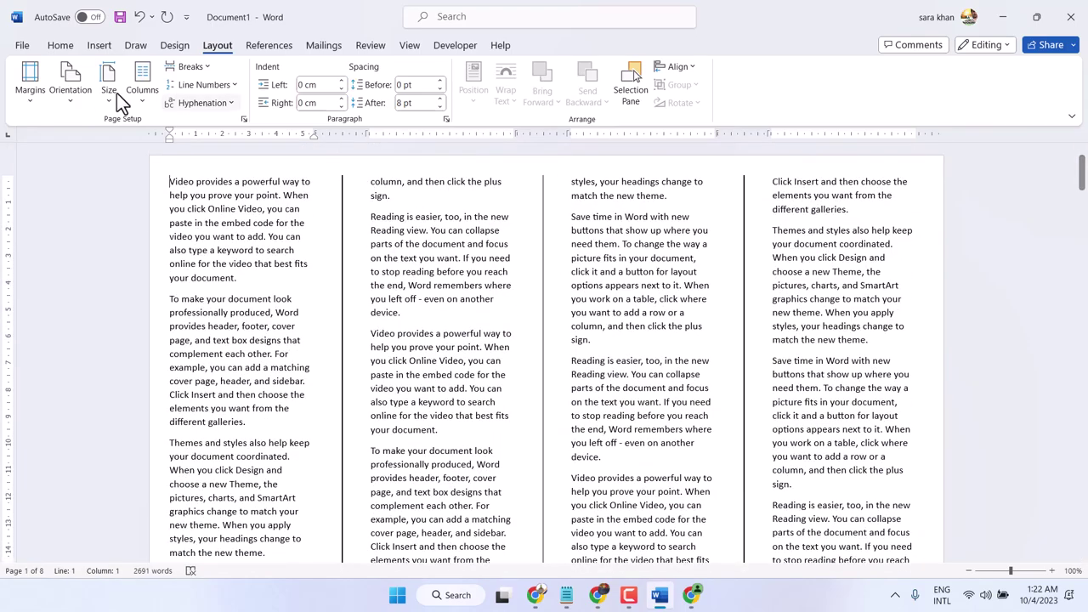
Untick Equal column width in the Columns dialog.
{"action": "left_click", "coordinate": [145, 98]}
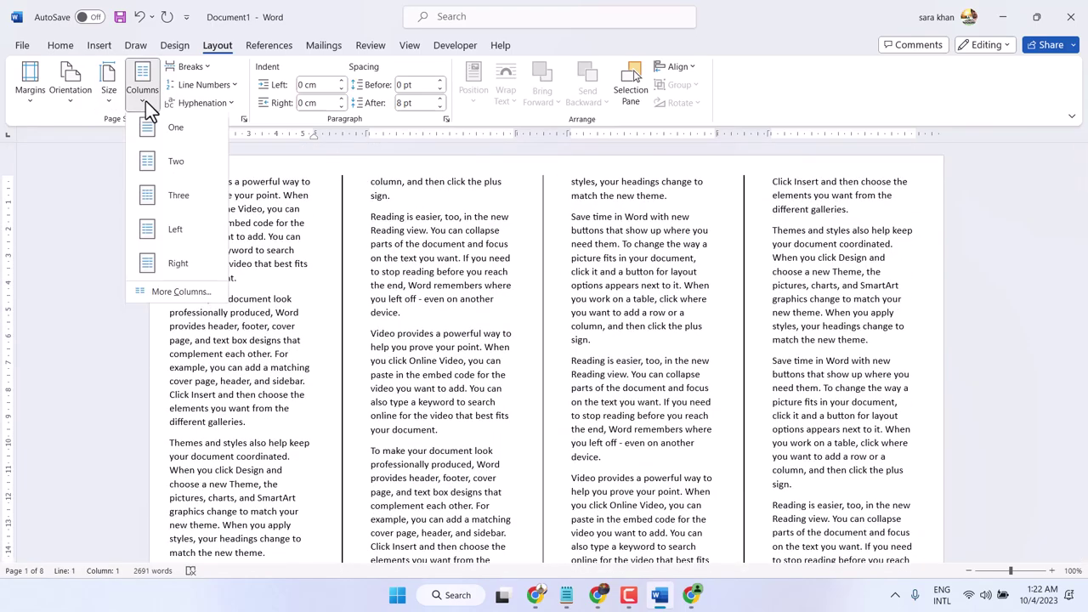
{"action": "left_click", "coordinate": [170, 294]}
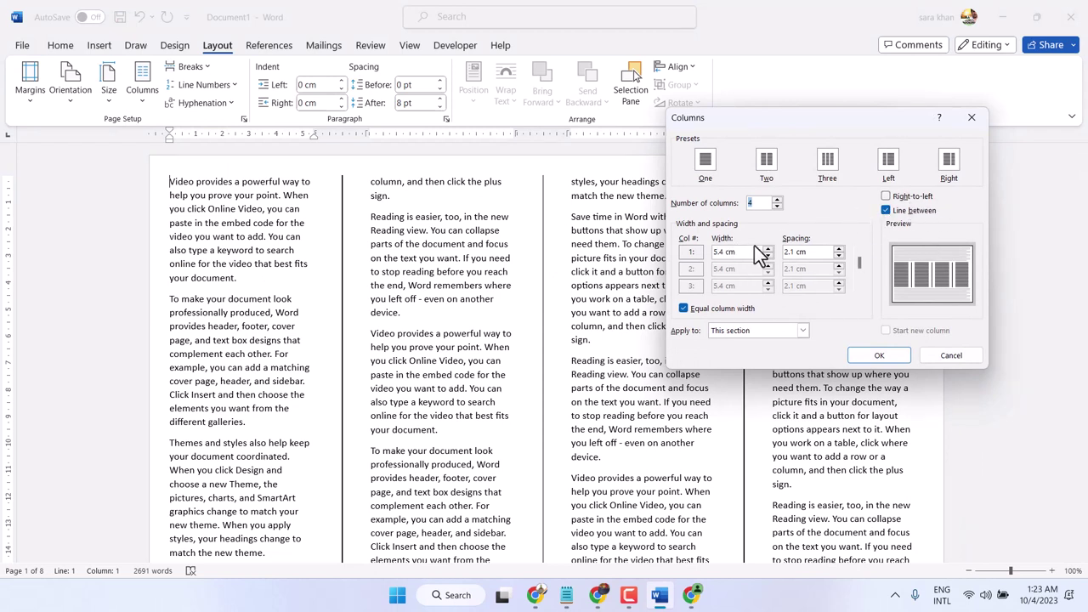
{"action": "left_click", "coordinate": [684, 308]}
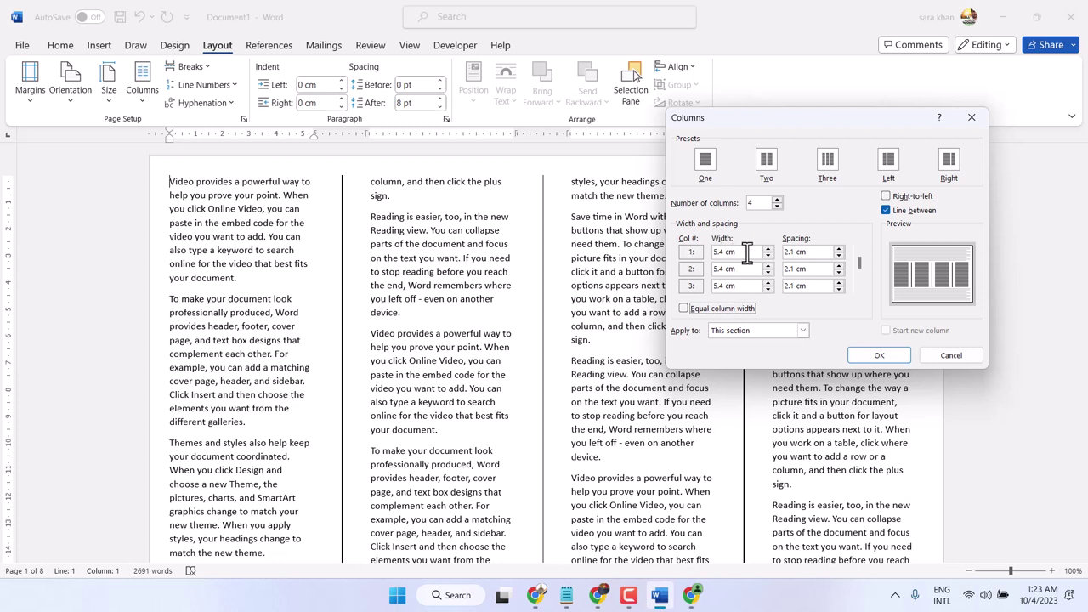
Widen column 1 and column 2, giving widths of 7.5, 5.1 and 4.5 cm.
{"action": "left_click", "coordinate": [767, 249]}
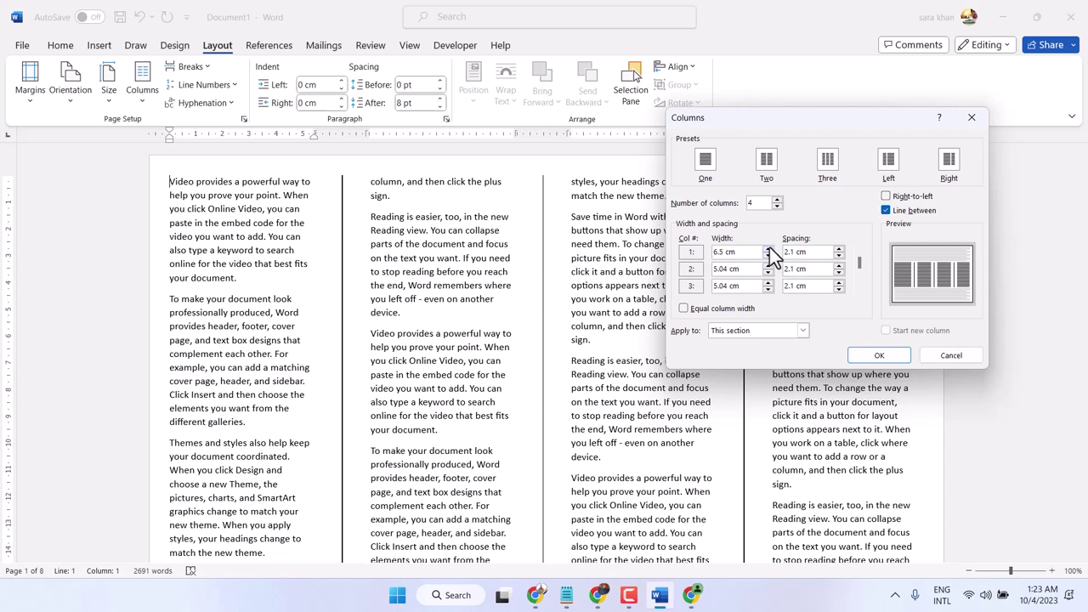
{"action": "left_click", "coordinate": [768, 248]}
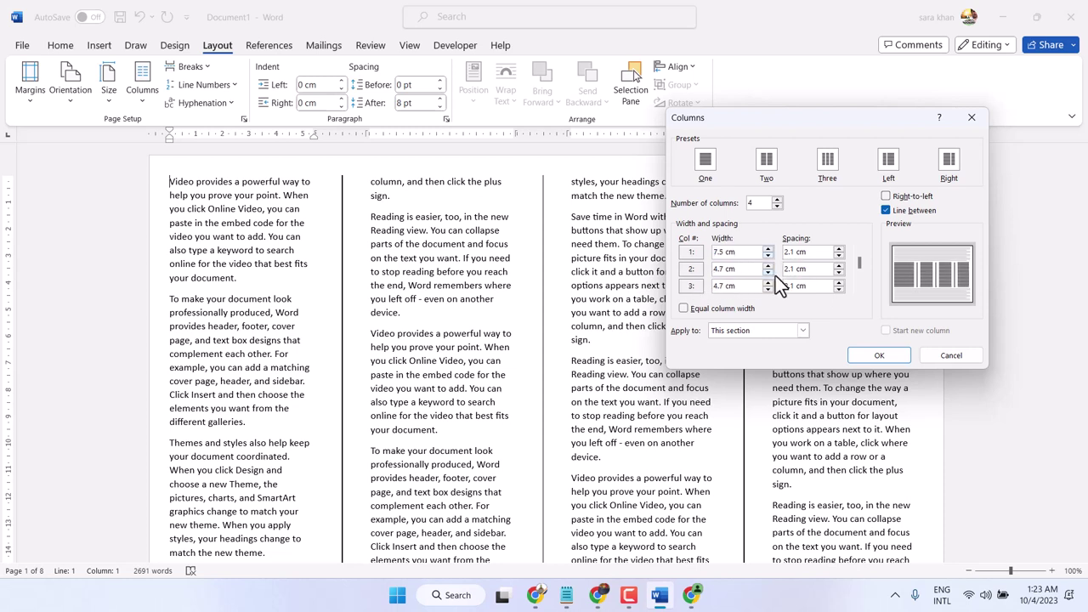
{"action": "left_click", "coordinate": [767, 265]}
{"action": "left_click", "coordinate": [768, 264]}
{"action": "left_click", "coordinate": [768, 265]}
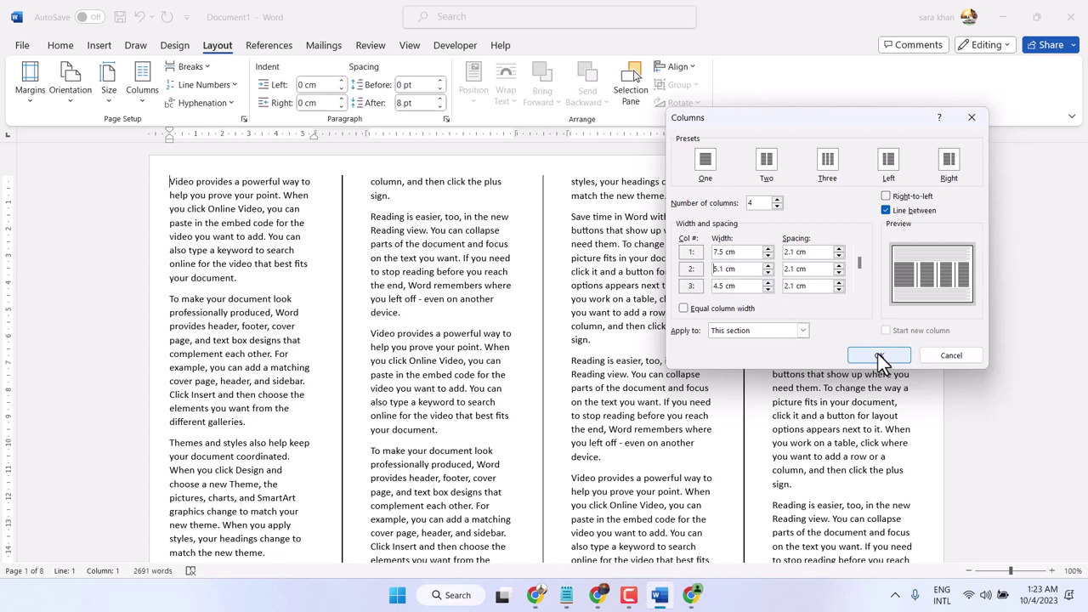
Apply the unequal 7.5, 5.1 and 4.5 cm column widths to This section.
{"action": "left_click", "coordinate": [802, 331]}
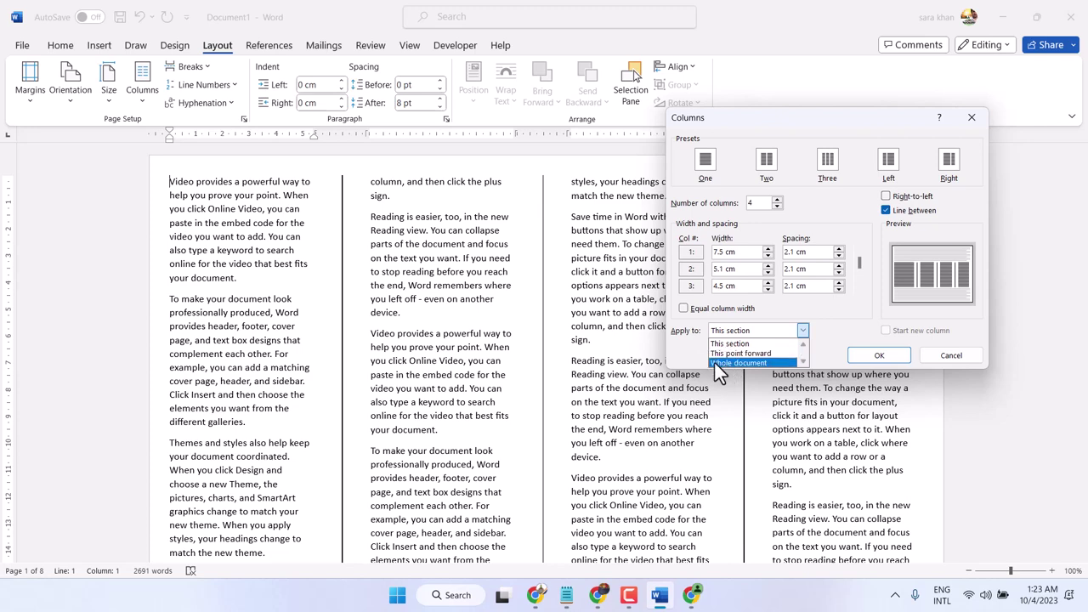
{"action": "left_click", "coordinate": [728, 345]}
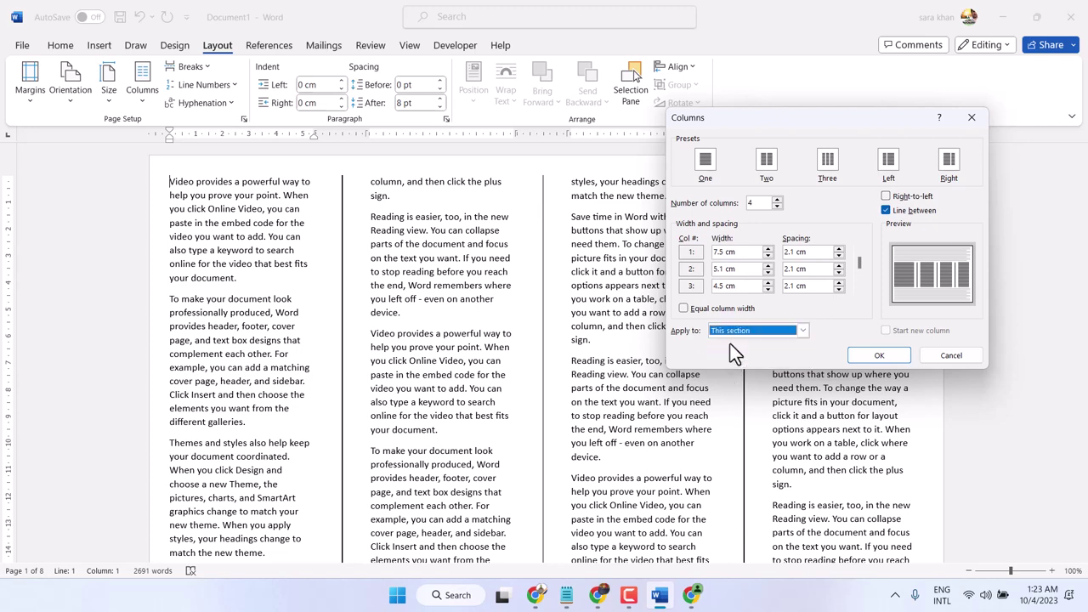
{"action": "left_click", "coordinate": [874, 355]}
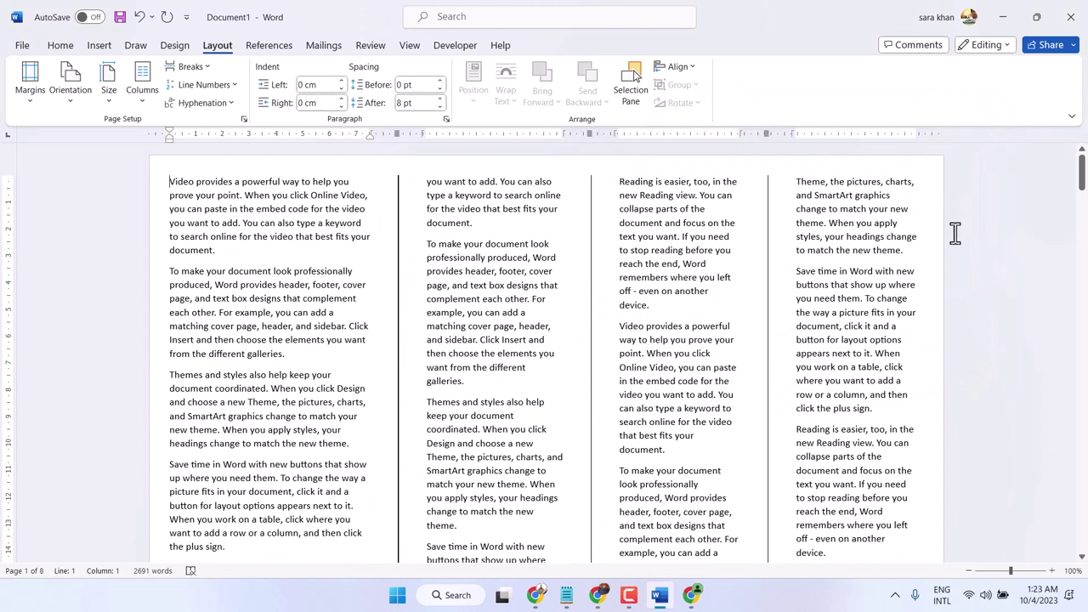